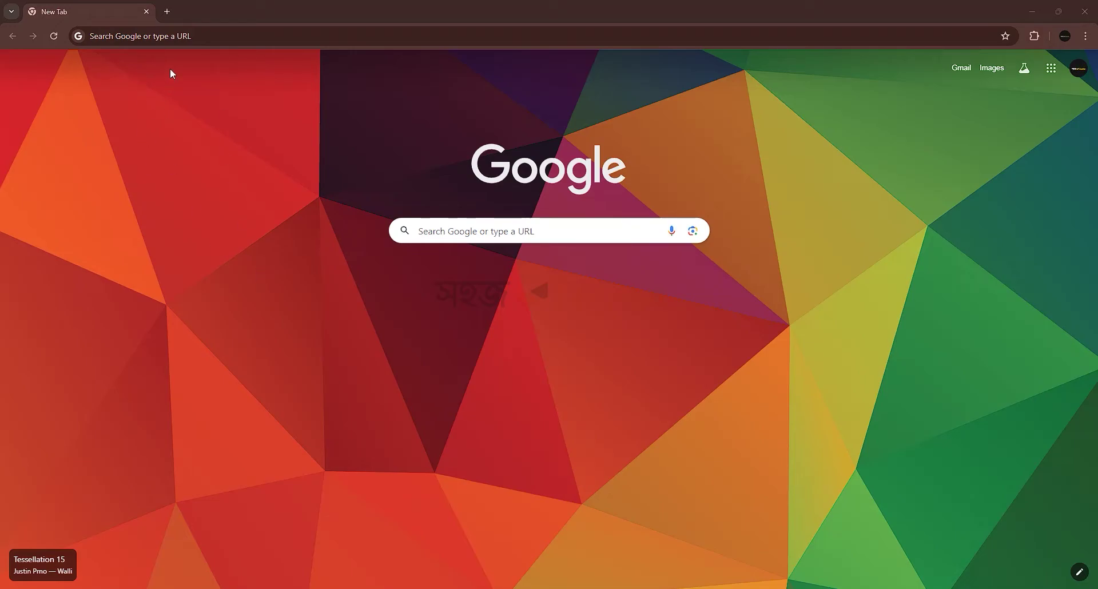
Search the web for grammarly and open the official Grammarly website
click(133, 40)
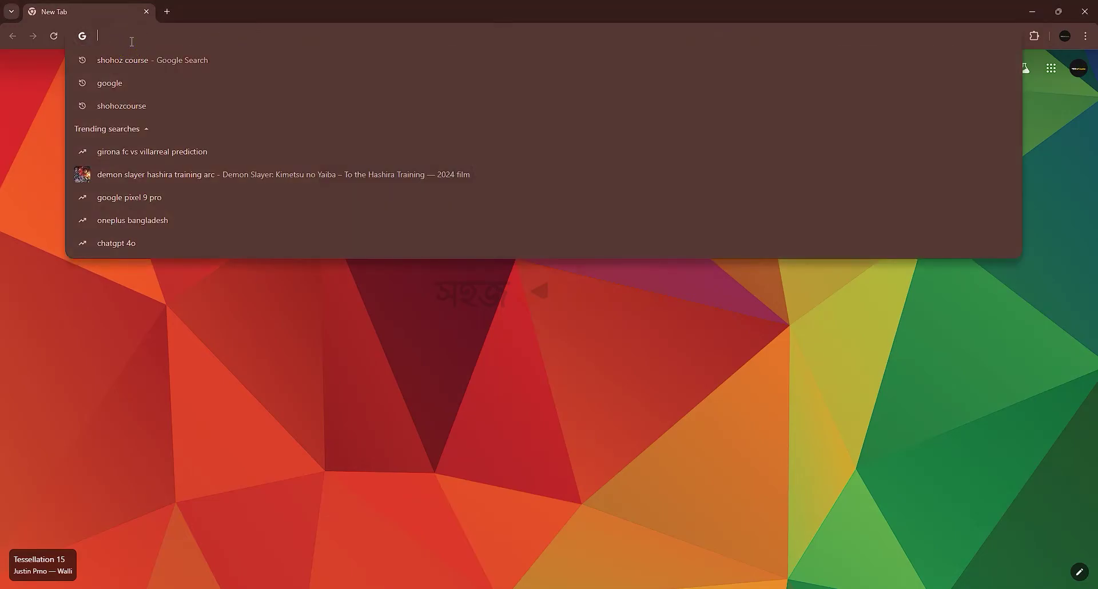
text(gra)
key(Down)
key(Return)
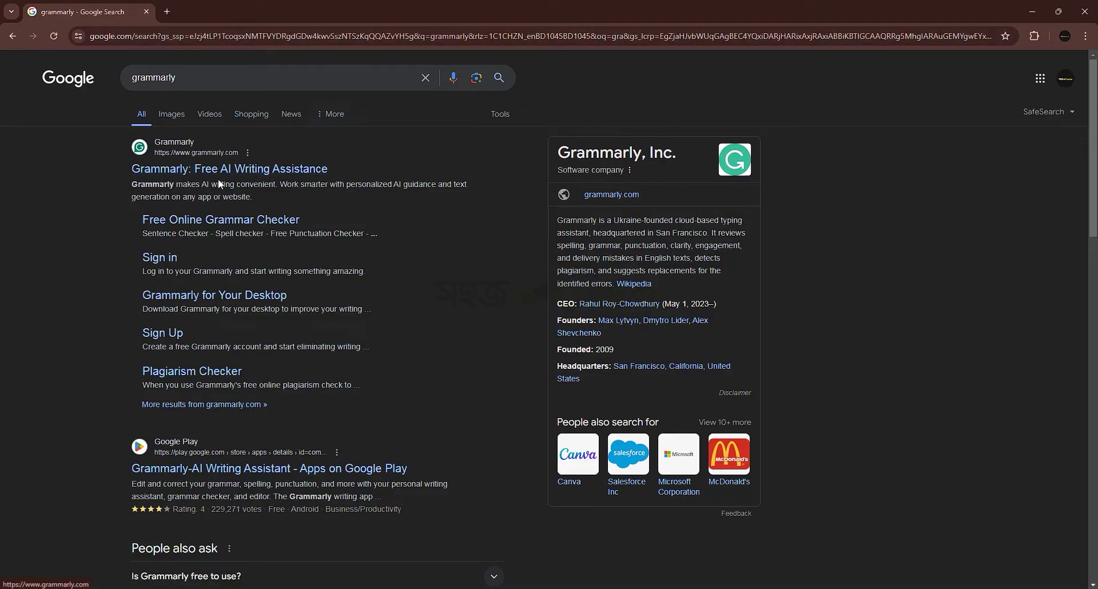
click(205, 172)
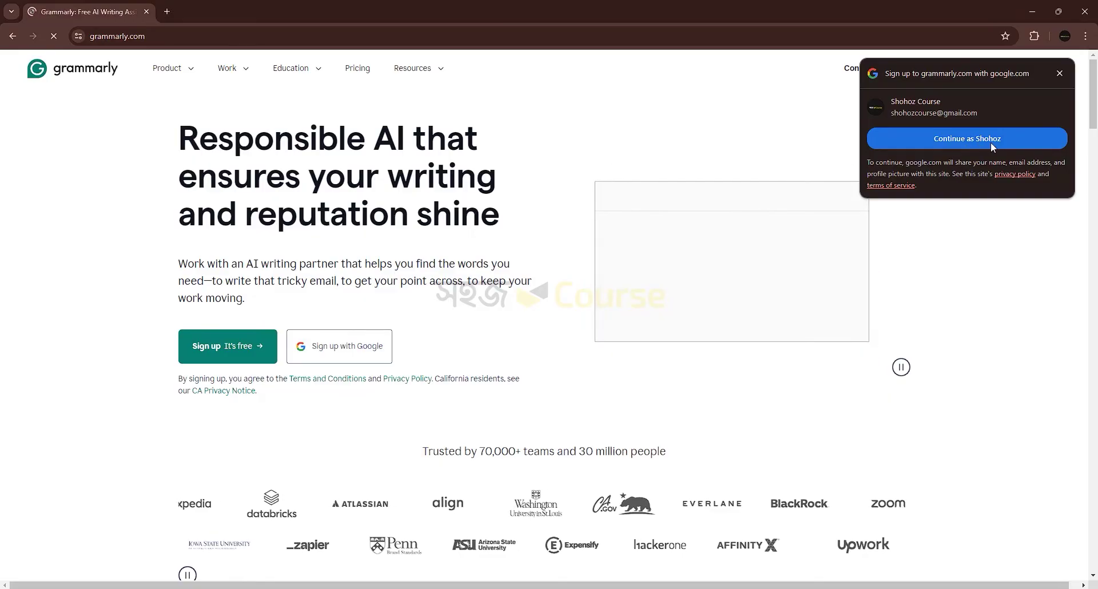
Start signing up on the Grammarly site and choose to create an account with the Free plan
click(1064, 36)
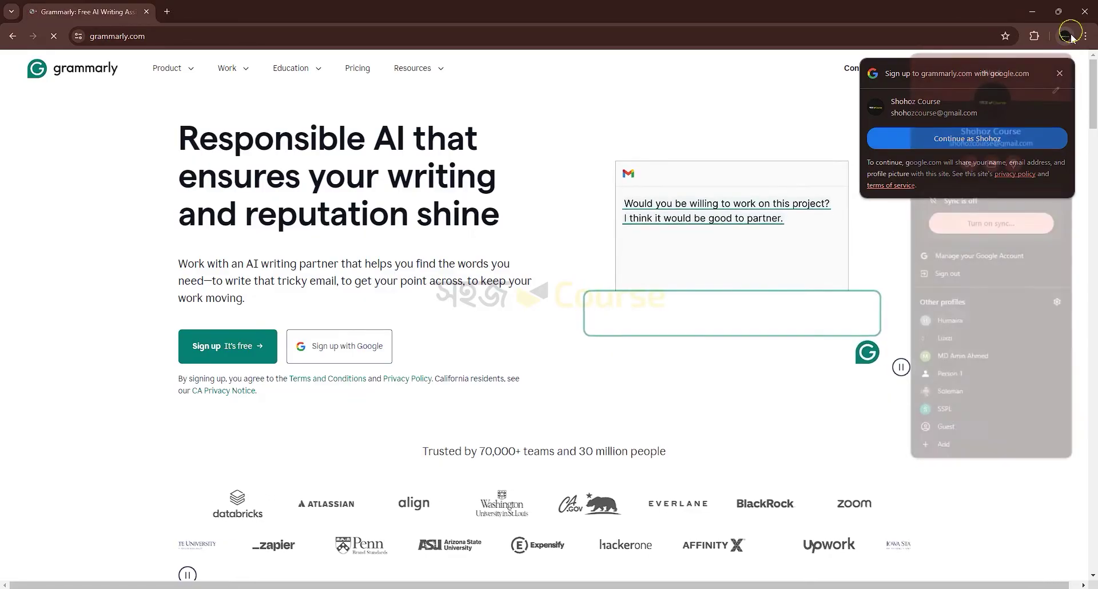
click(1063, 38)
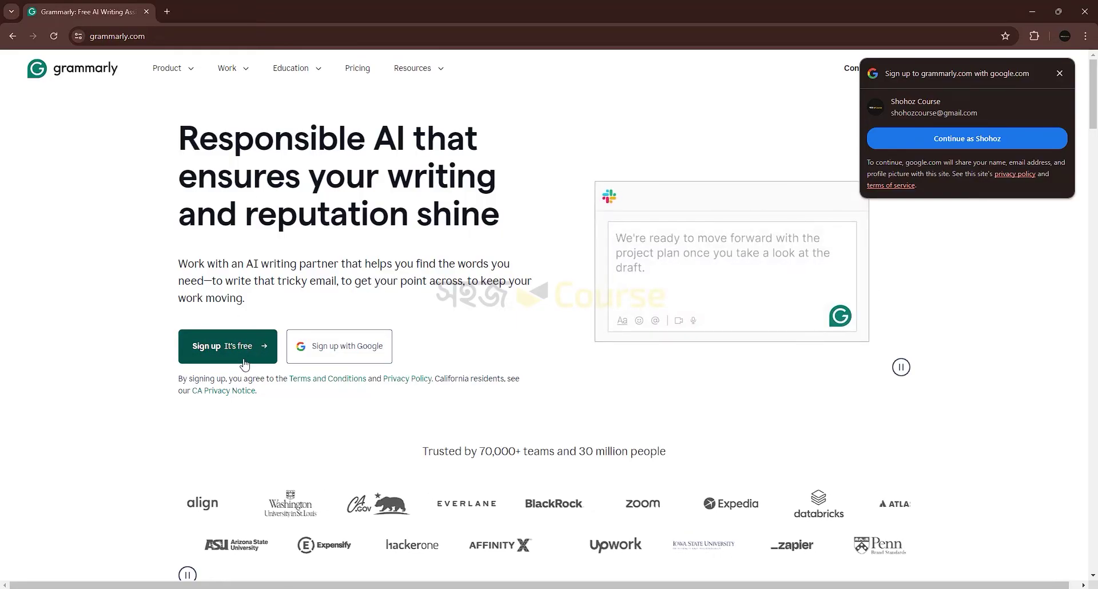
click(228, 346)
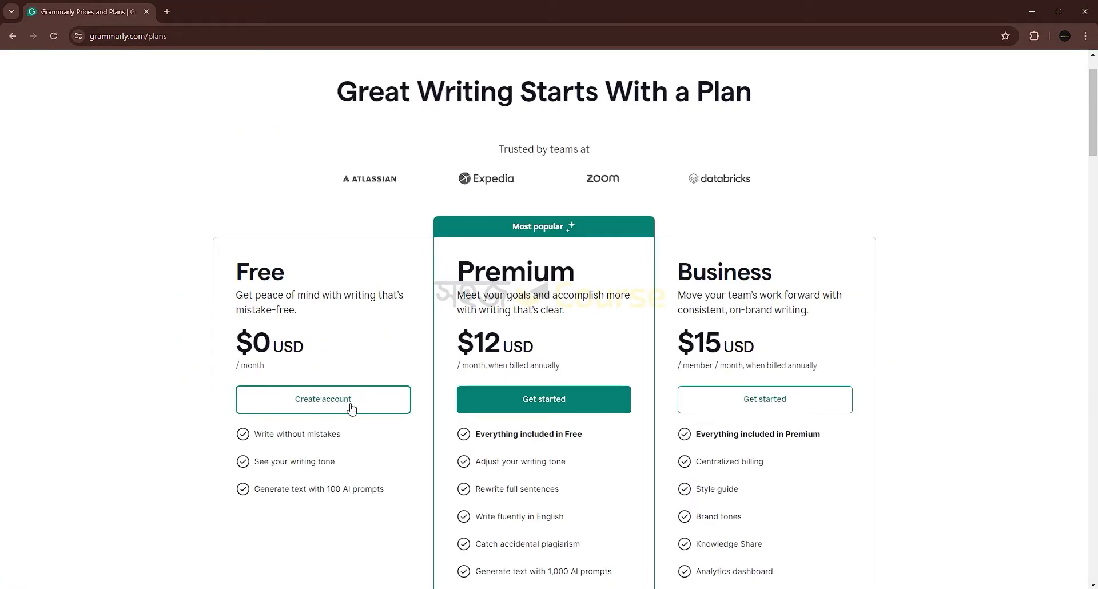
click(269, 402)
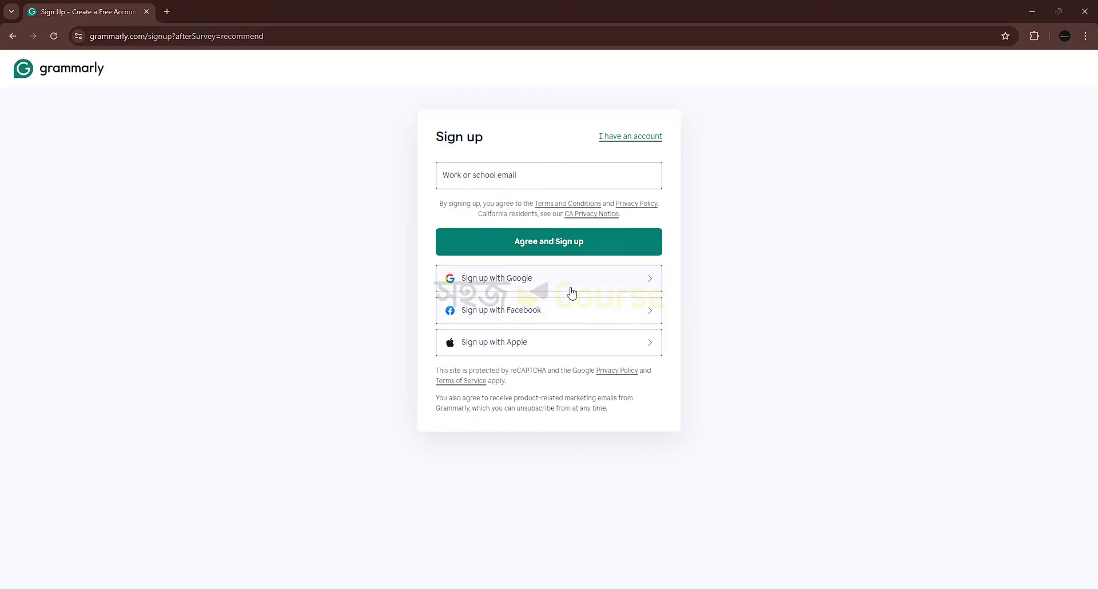
Submit the sign-up form with the account email, password and name, and agree to save passwords in the Google Account
click(527, 181)
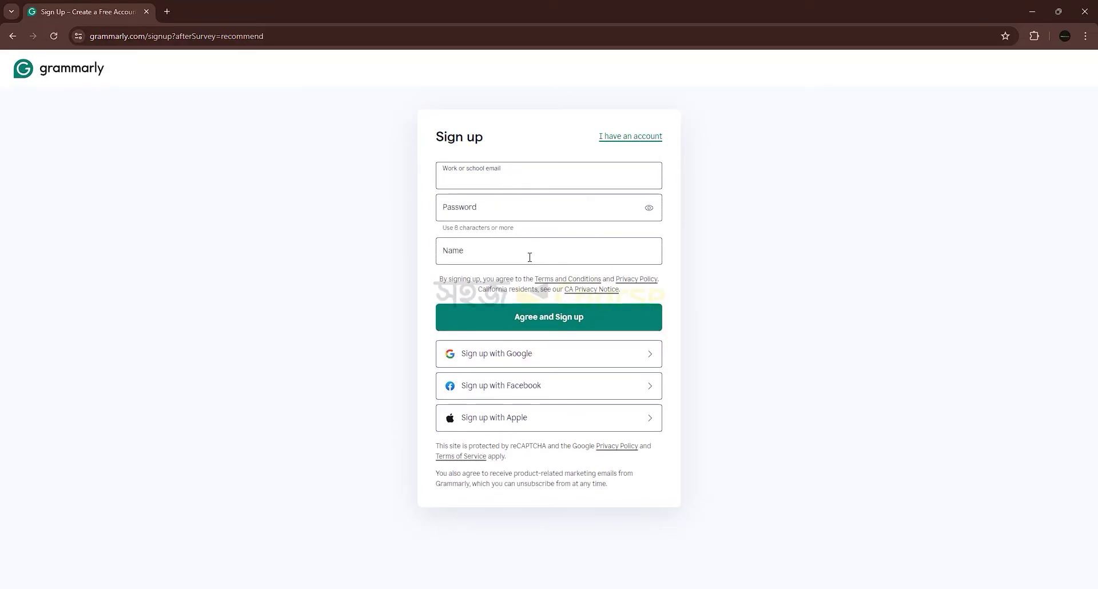
key(ctrl+v)
click(530, 207)
key(ctrl+v)
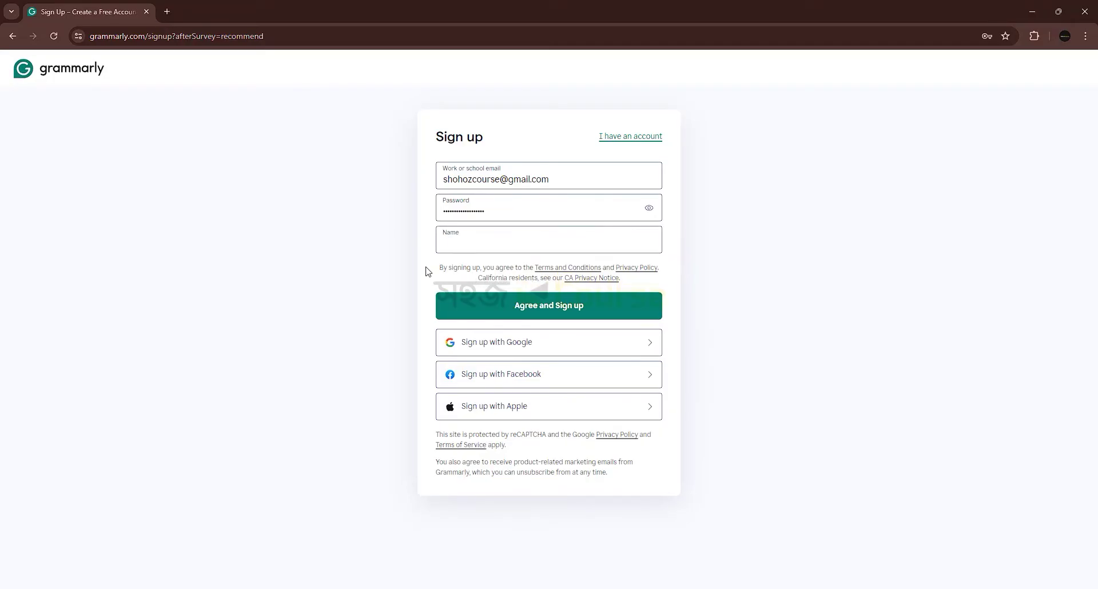
text(Shohoz Course)
click(566, 313)
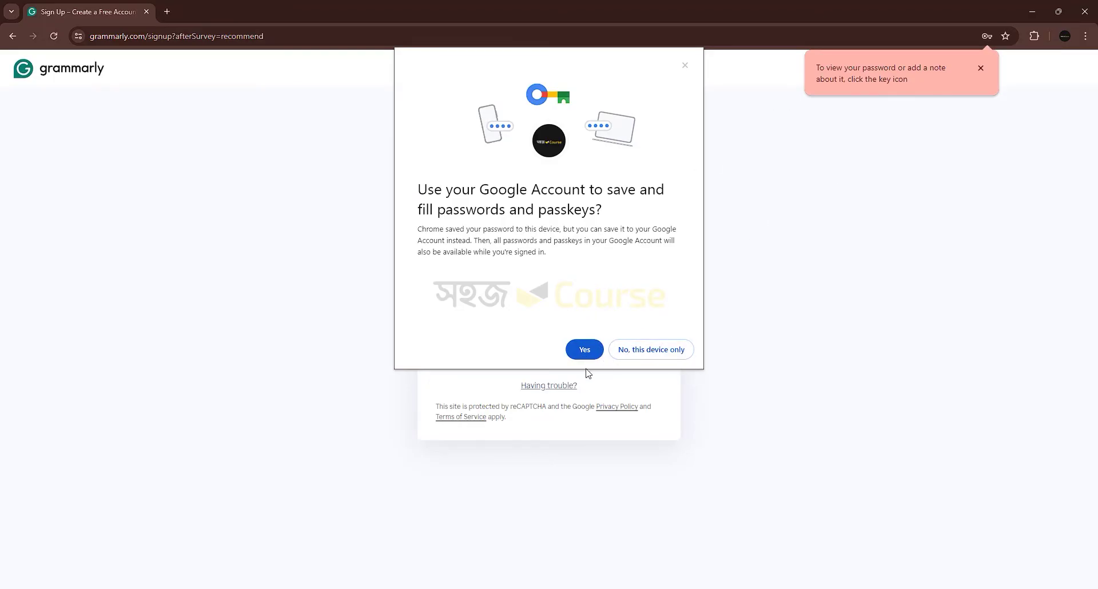
click(583, 358)
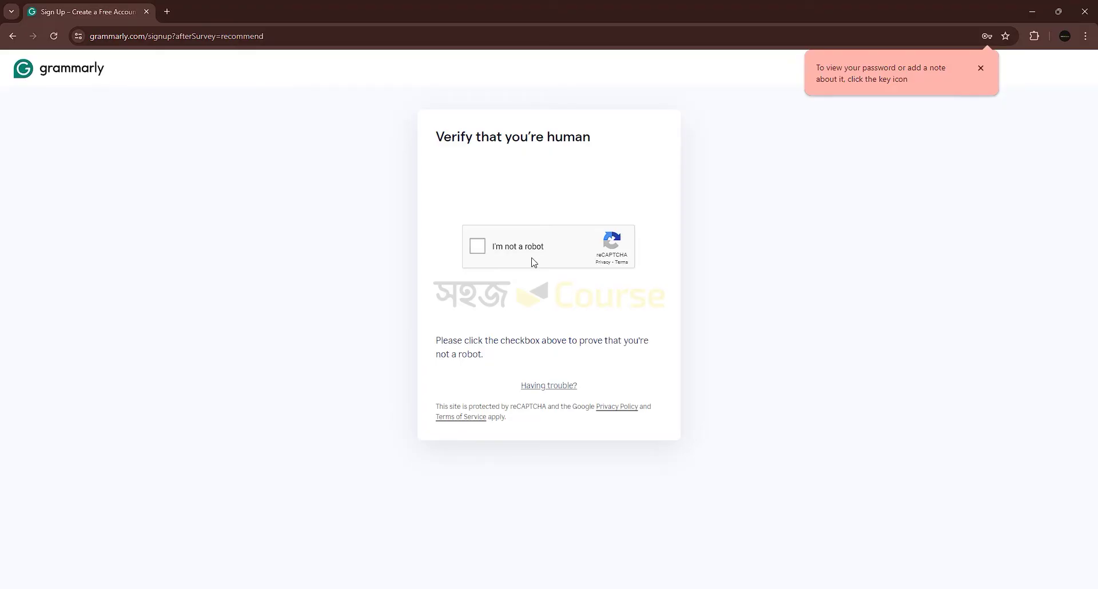
Complete the human verification by selecting the four motorcycle photos and submitting the selection
click(477, 246)
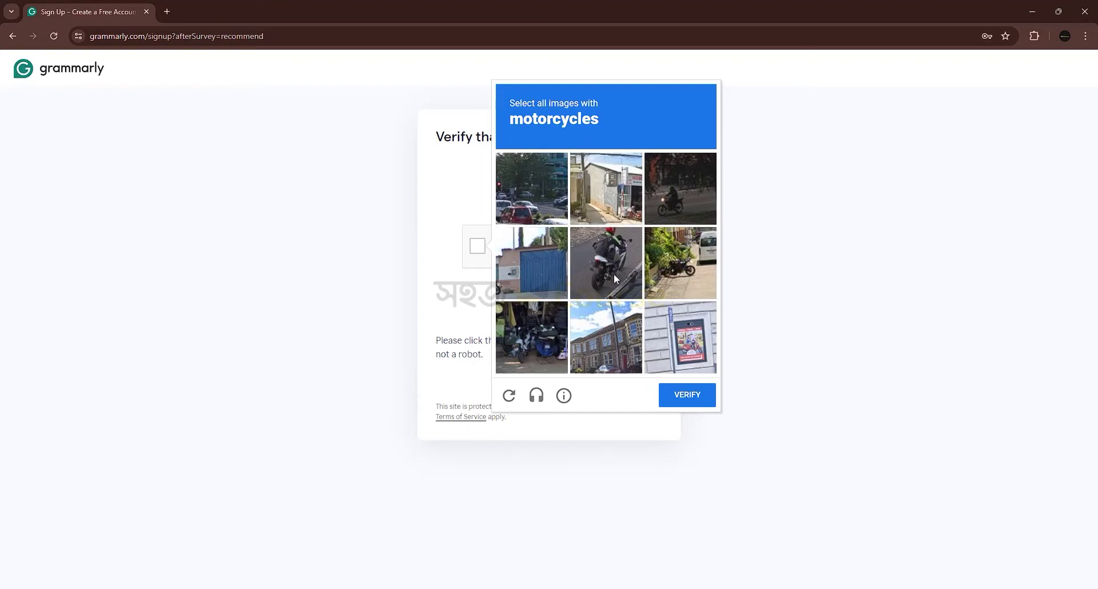
click(599, 270)
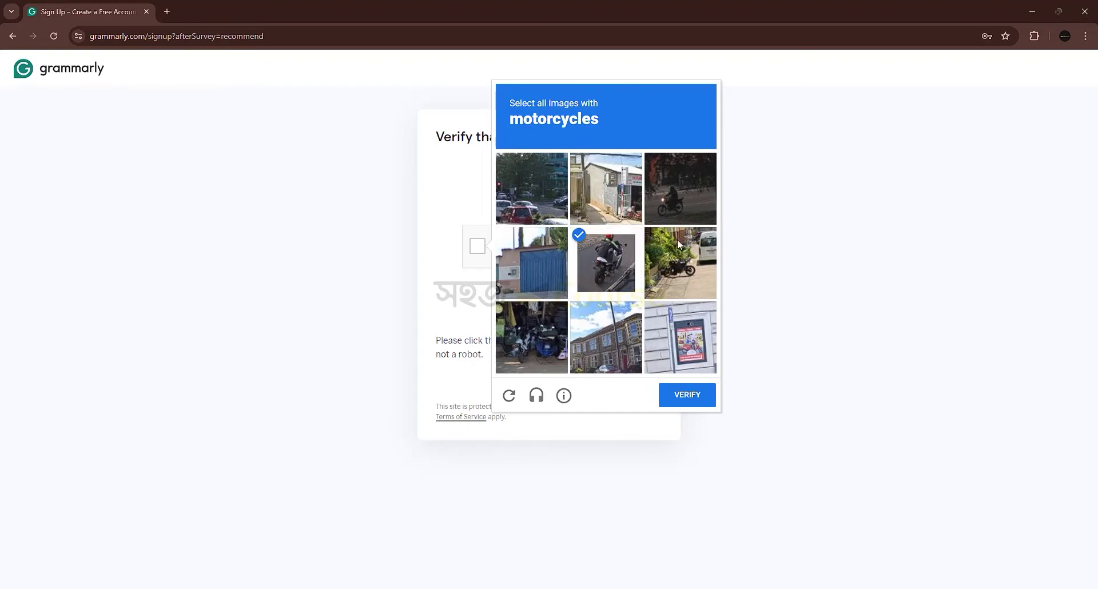
click(675, 278)
click(678, 192)
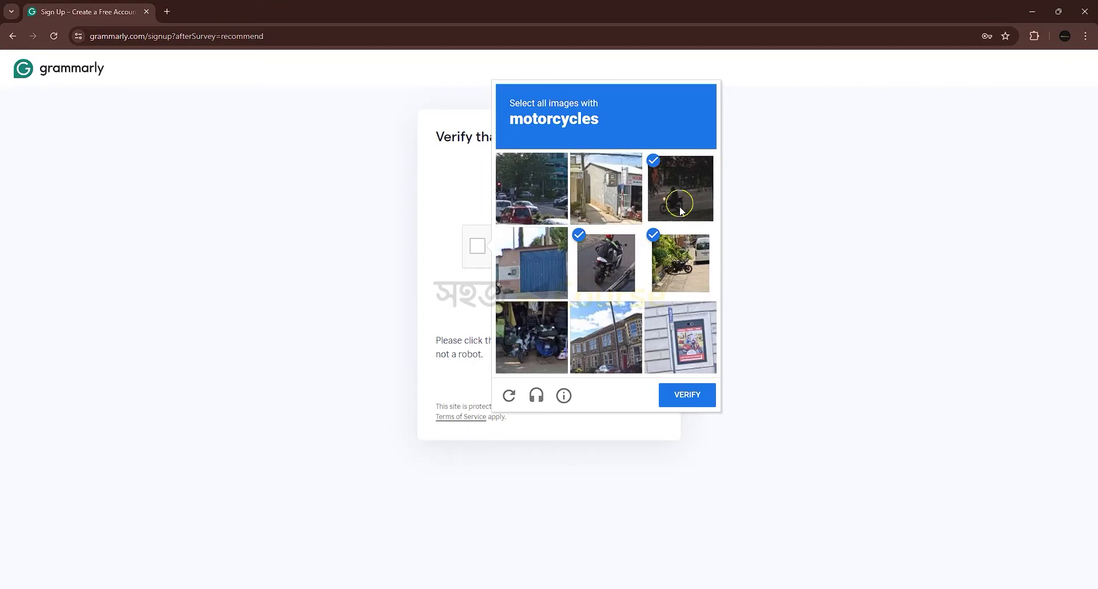
click(539, 358)
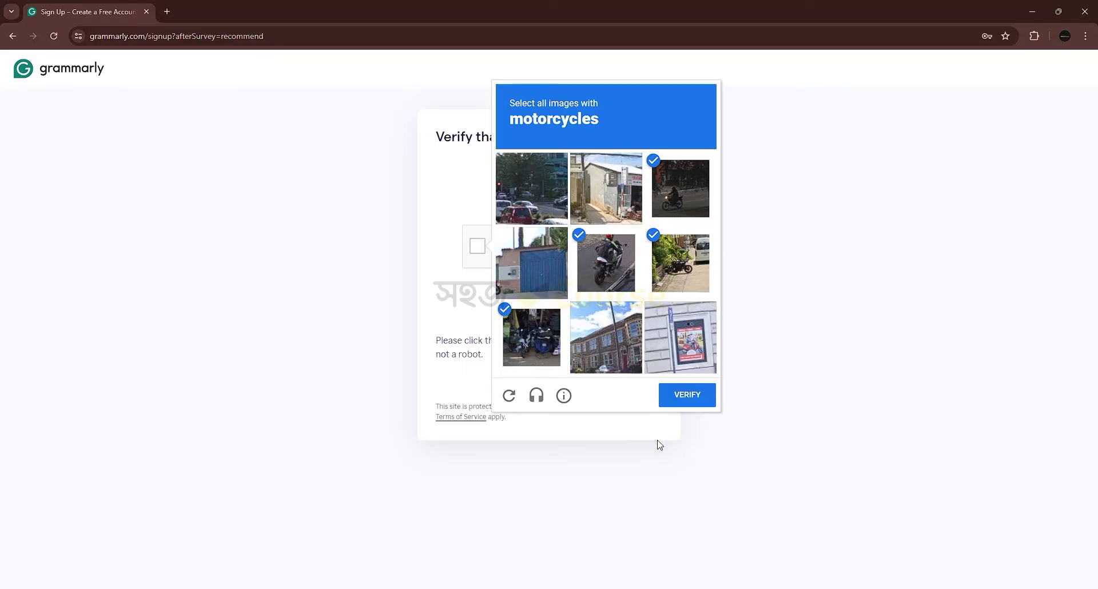
click(693, 397)
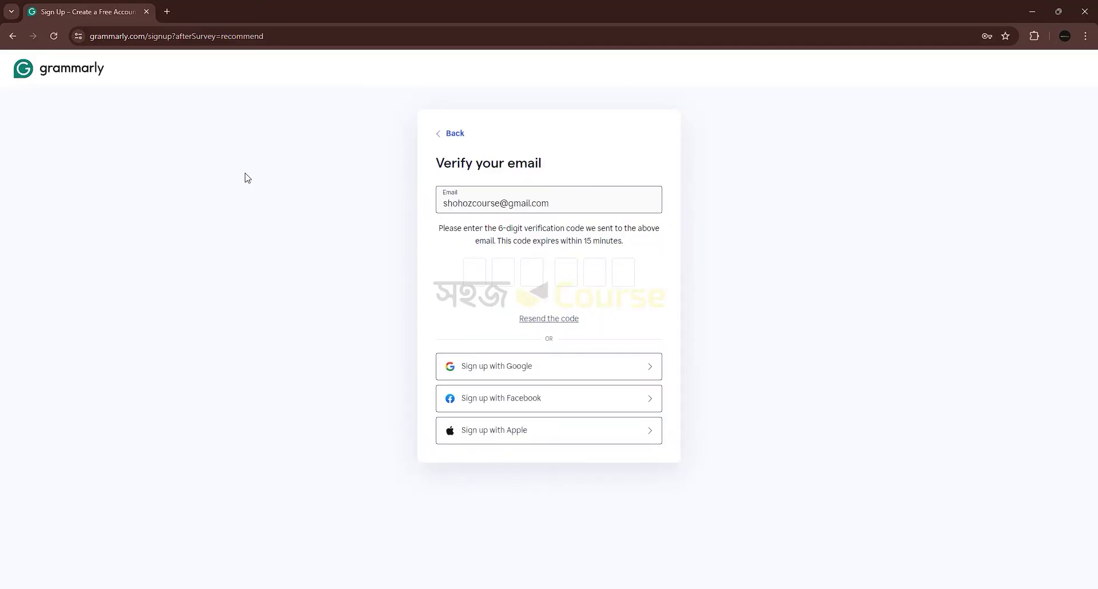
Open the Gmail inbox in a new browser tab
click(167, 11)
key(ctrl+shift+Tab)
click(189, 12)
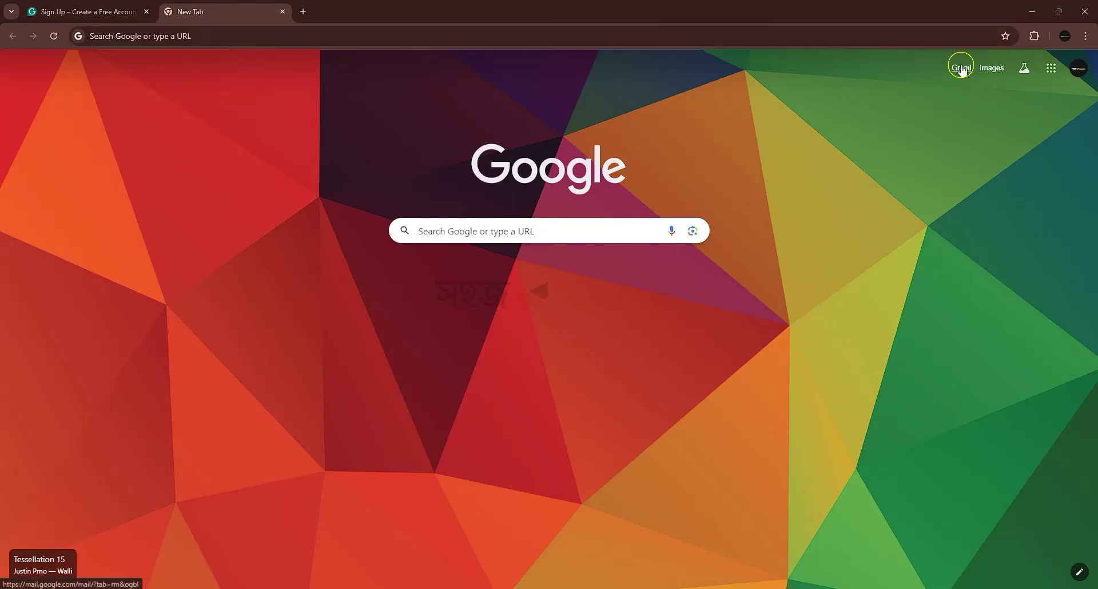
click(963, 67)
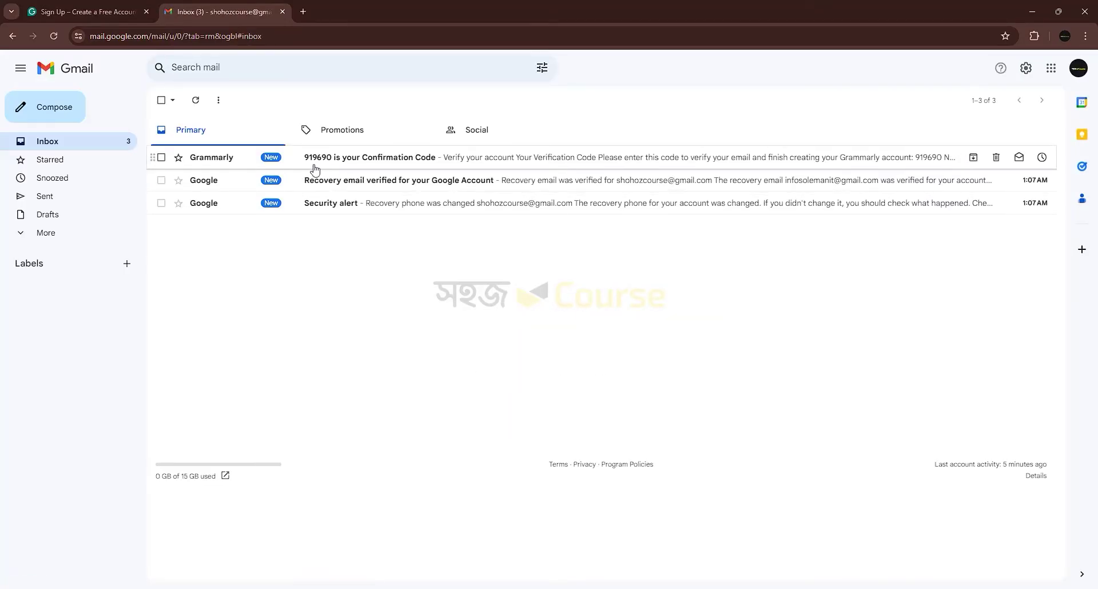
Copy the verification code from Grammarly's confirmation email and paste it into the email verification form on the sign-up page
click(303, 158)
scroll(579, 417, down, 5)
scroll(578, 417, up, 5)
double_click(208, 133)
key(ctrl+c)
click(90, 9)
key(ctrl+v)
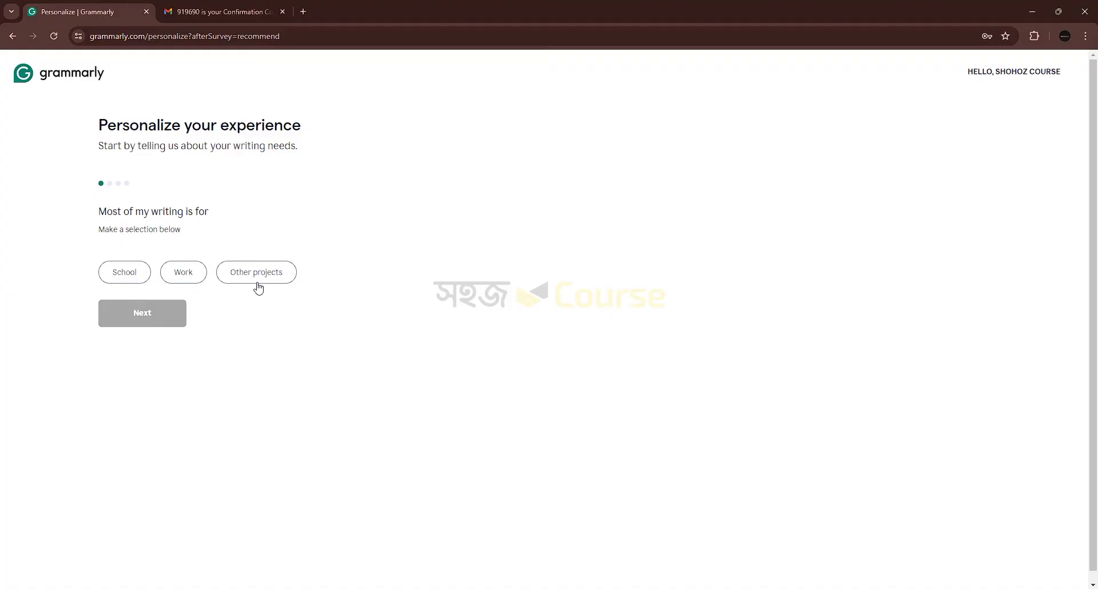
Set Work as the main writing purpose, skip the remaining personalization and continue with the Free plan
click(172, 280)
click(157, 313)
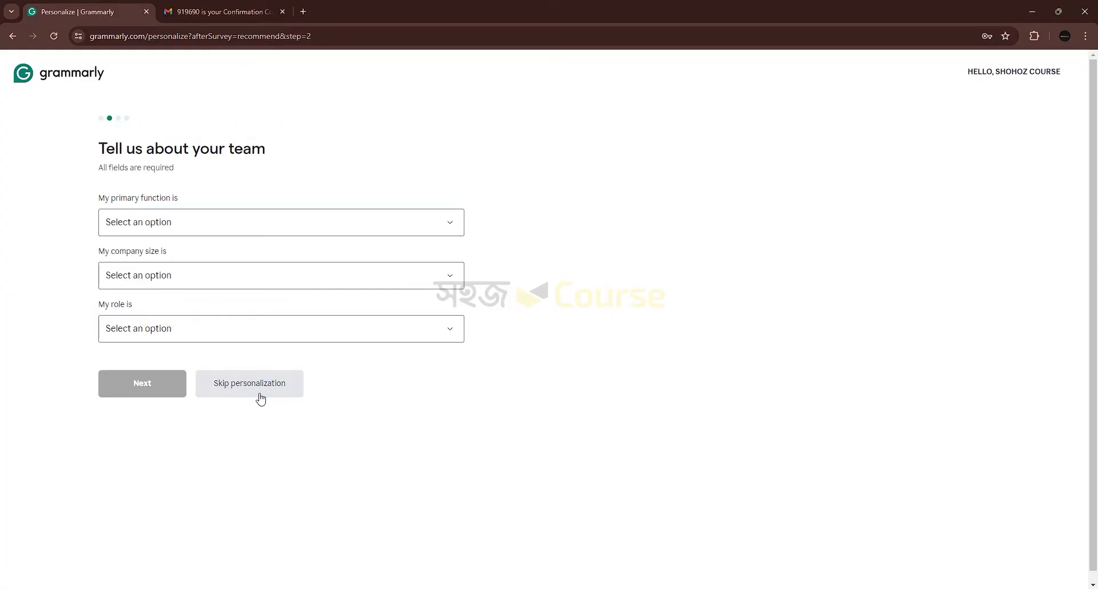
click(249, 384)
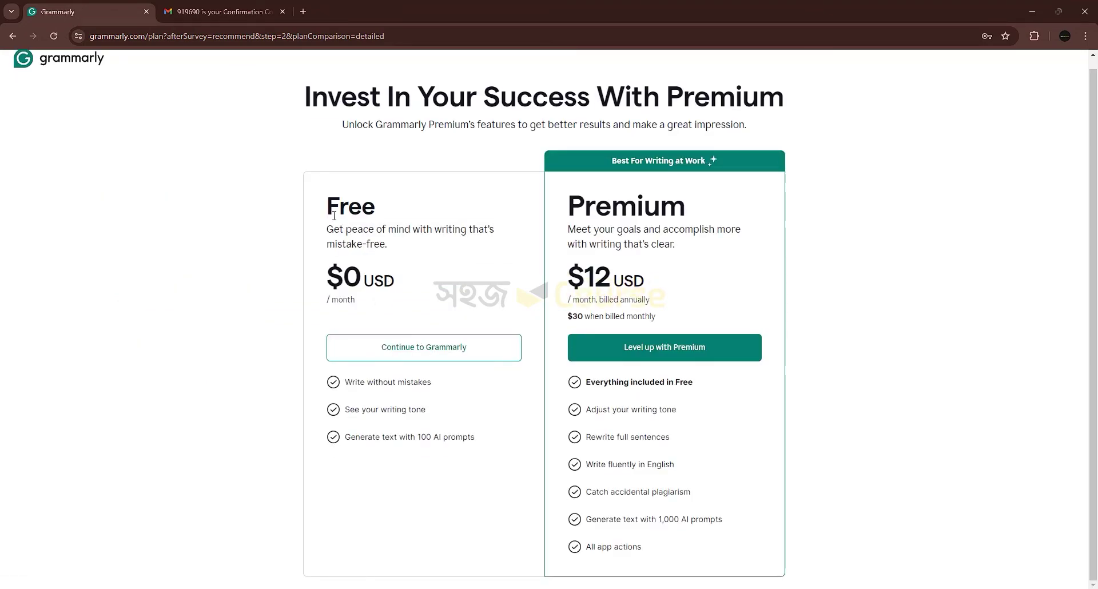
click(394, 358)
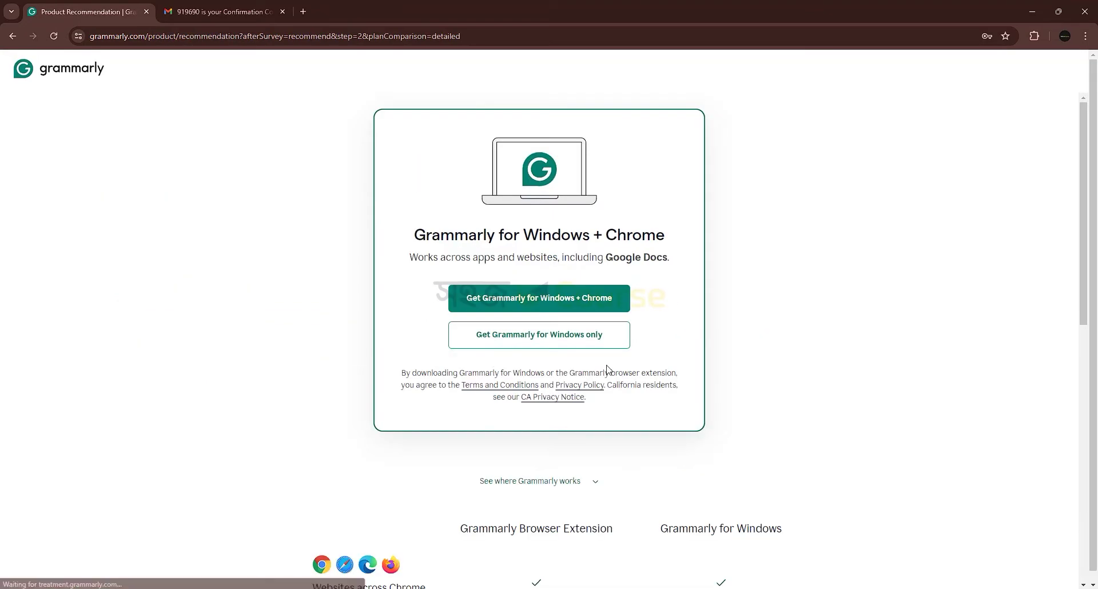
Bypass the Windows and Chrome download offer to reach the Grammarly documents page, and dismiss the browser extension offer
scroll(649, 445, down, 10)
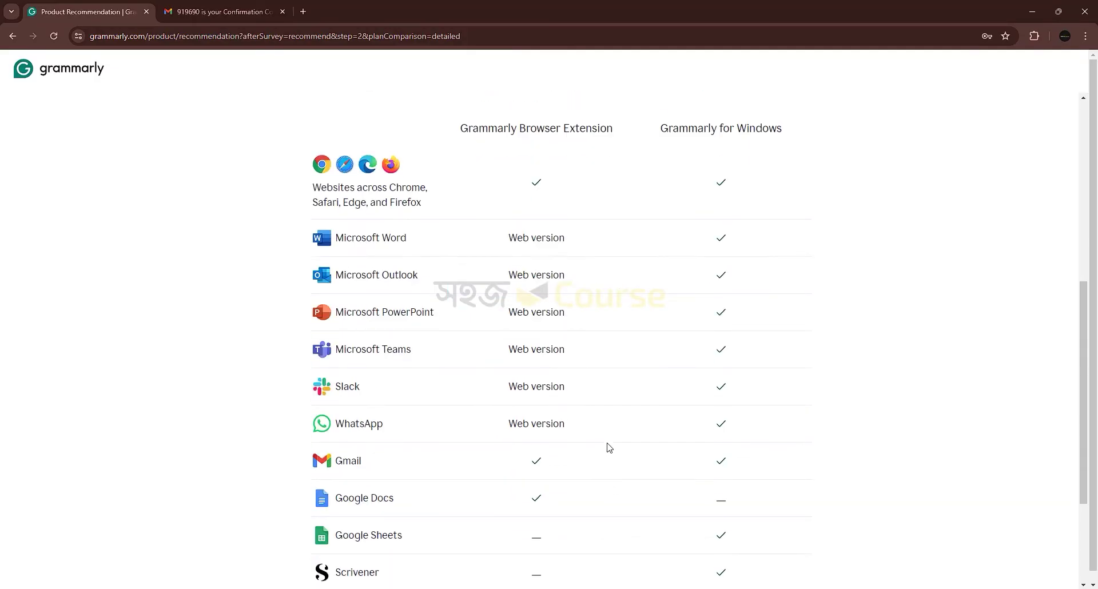
scroll(864, 496, up, 10)
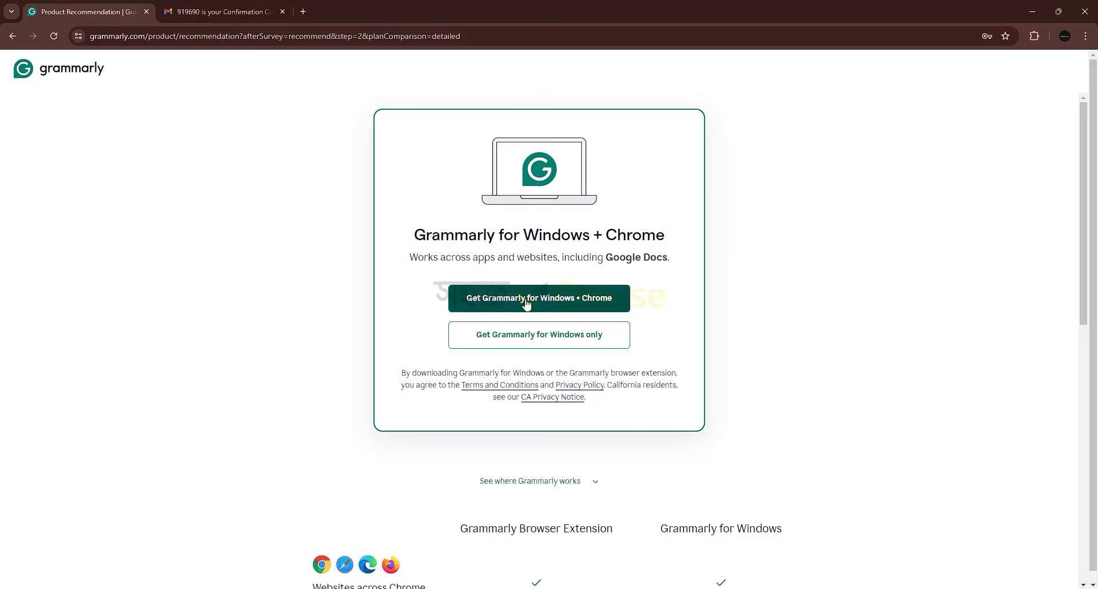
click(90, 76)
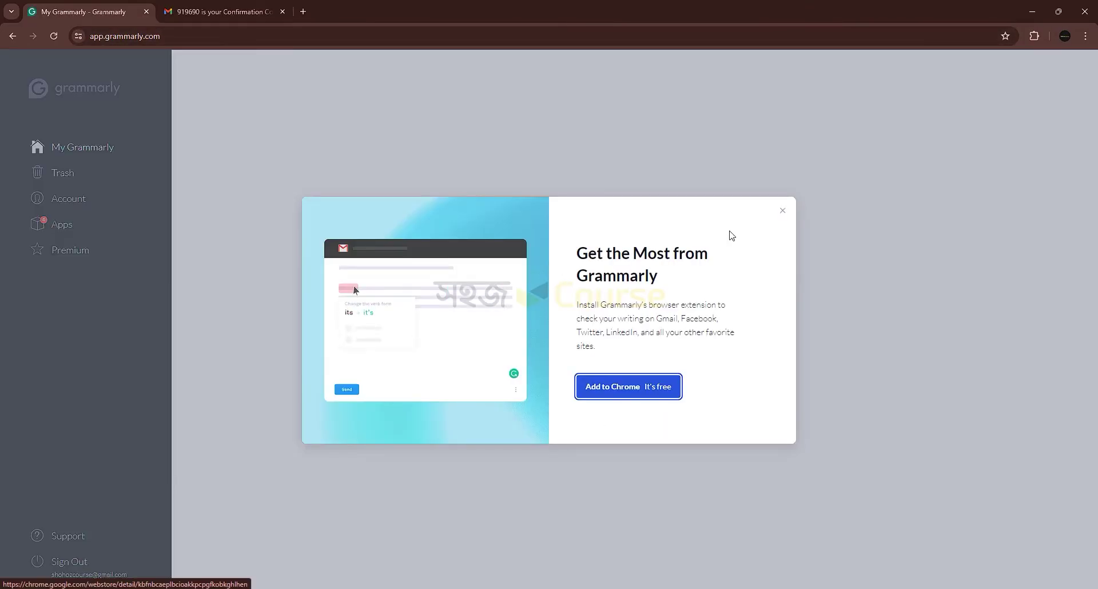
click(782, 211)
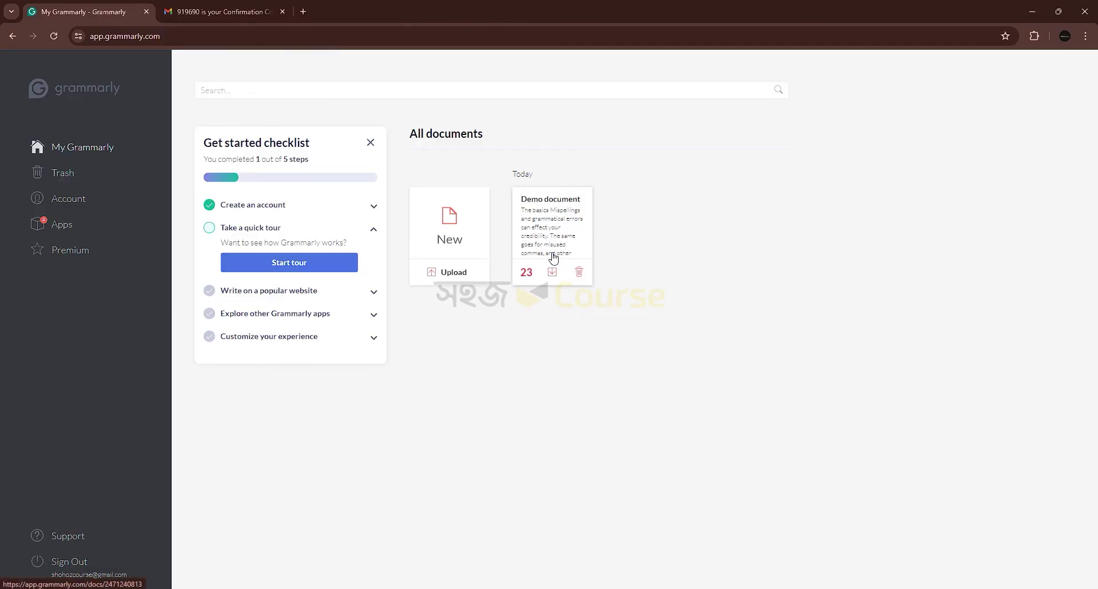
Open the Demo document in the editor, dismiss the welcome message and look through its text
click(549, 220)
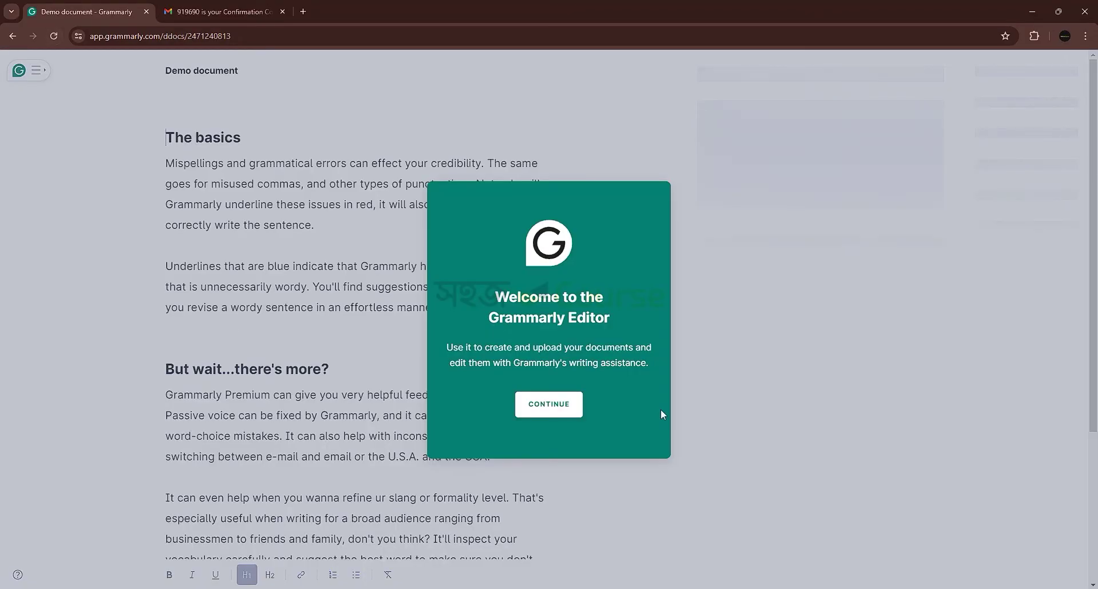
click(540, 406)
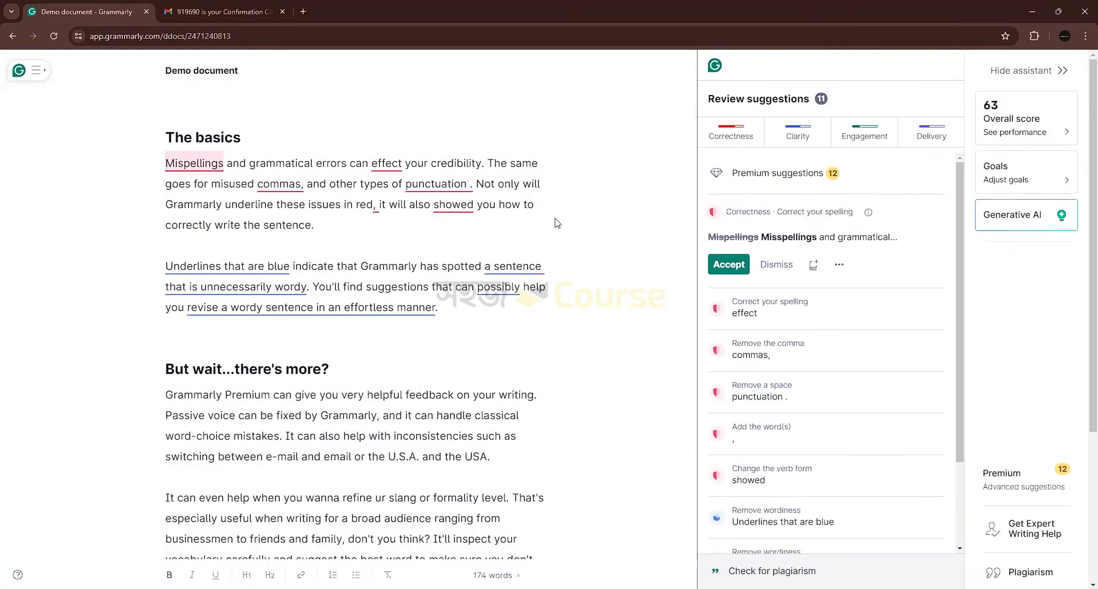
scroll(300, 364, down, 4)
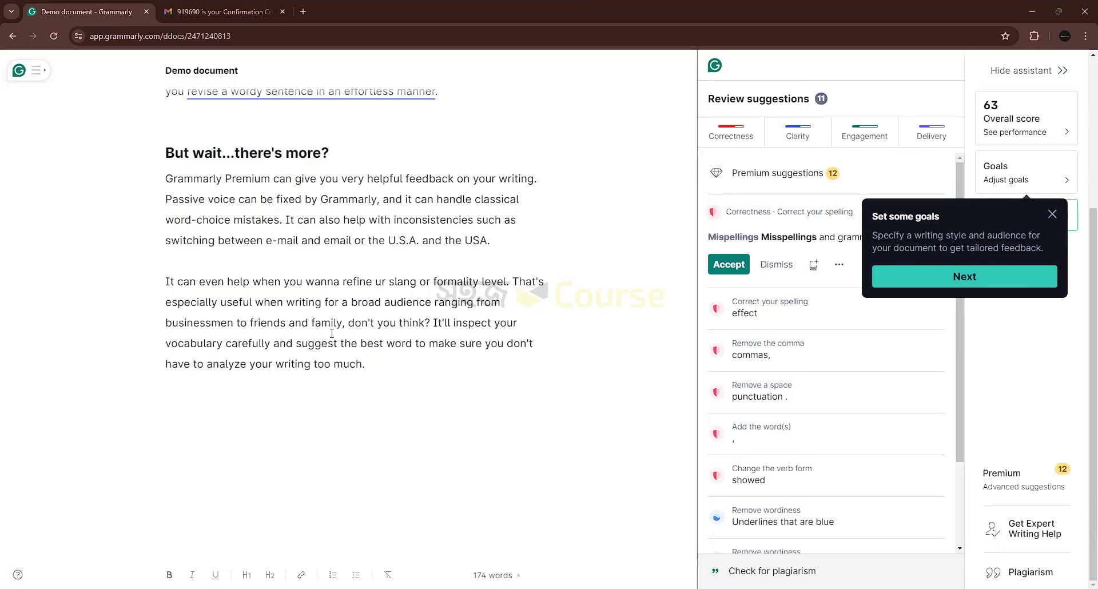
drag(393, 369, 204, 153)
scroll(205, 153, up, 4)
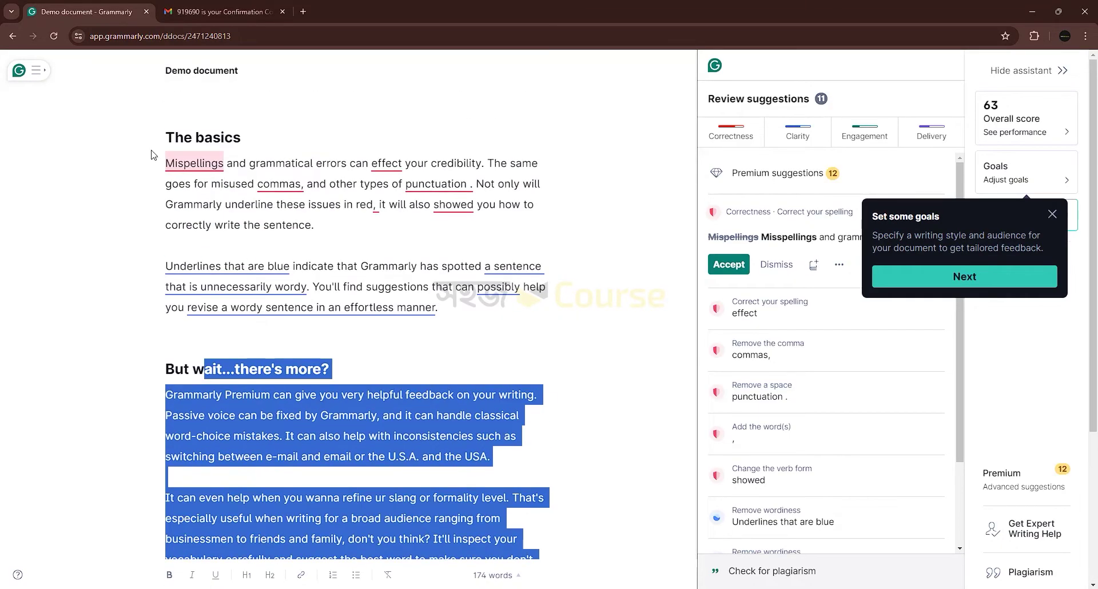
click(362, 241)
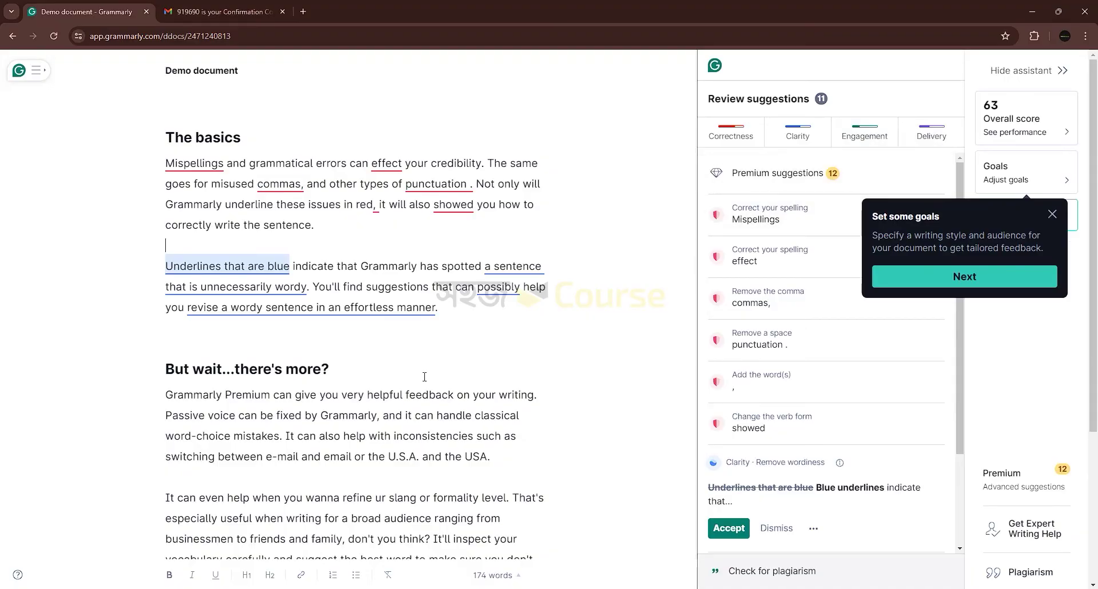
Accept the spelling corrections "Misspellings" and "affect" in the first sentence under The basics
click(182, 163)
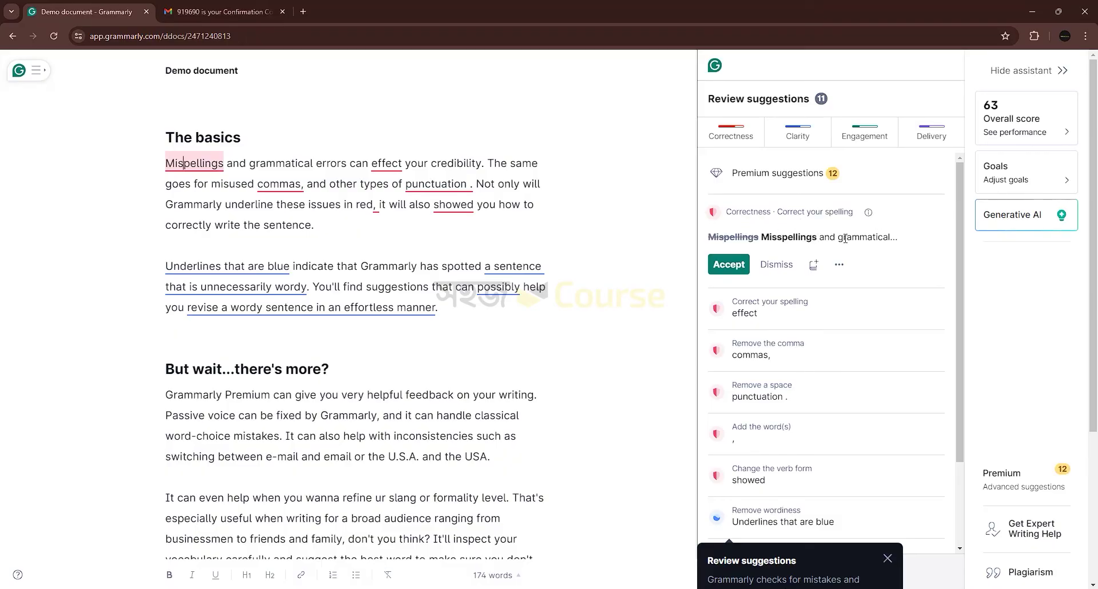
click(729, 264)
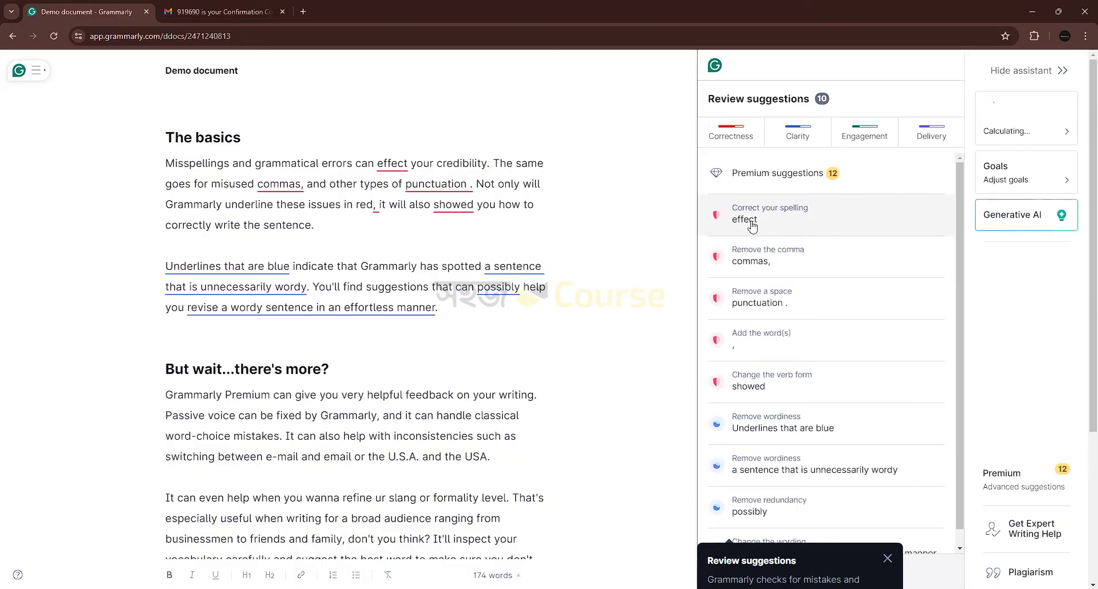
click(751, 229)
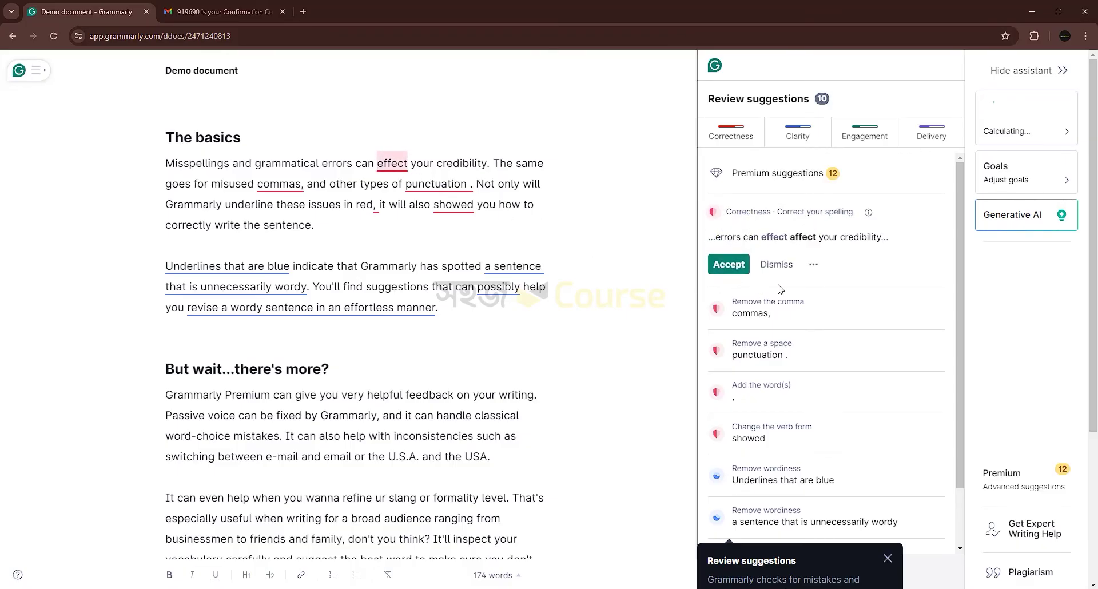
click(728, 264)
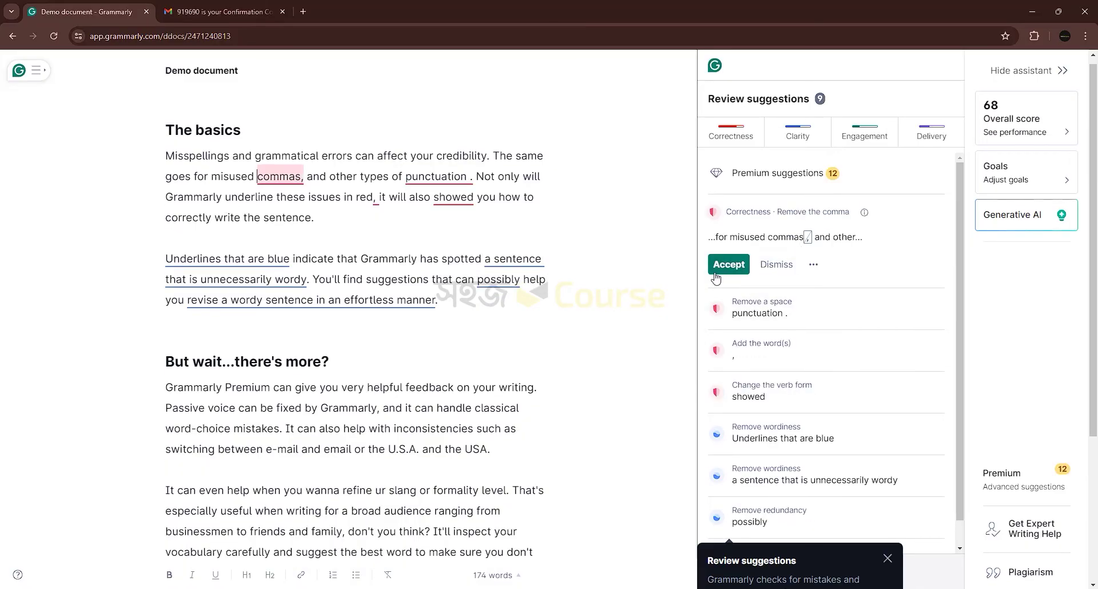
Accept the correctness suggestions in the first paragraph: remove the extra comma and space, add "but", and change "showed" to "show"
click(727, 264)
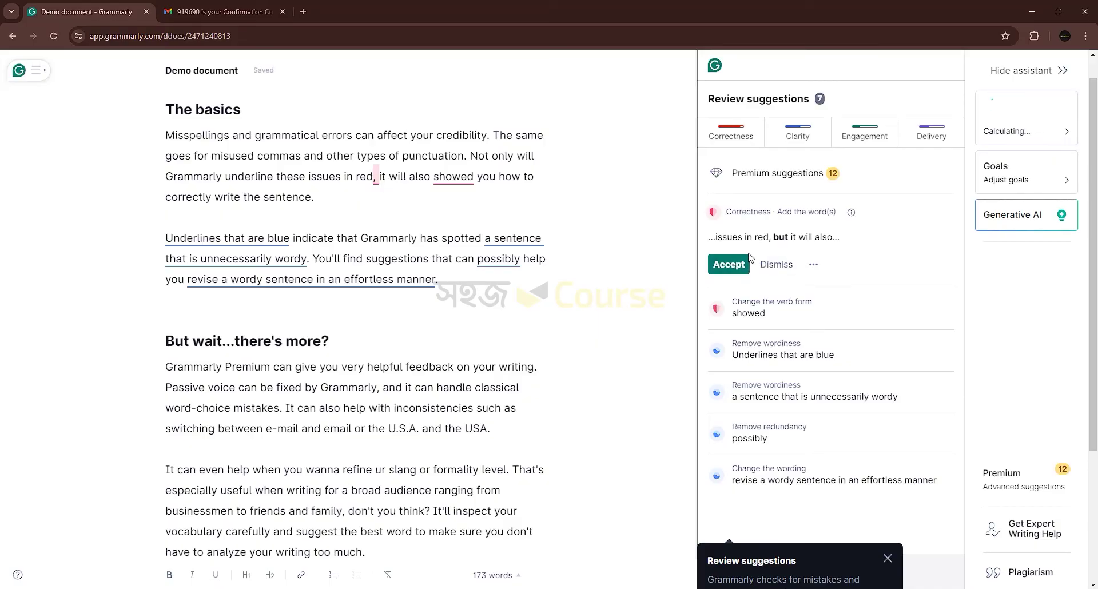
click(720, 270)
click(737, 274)
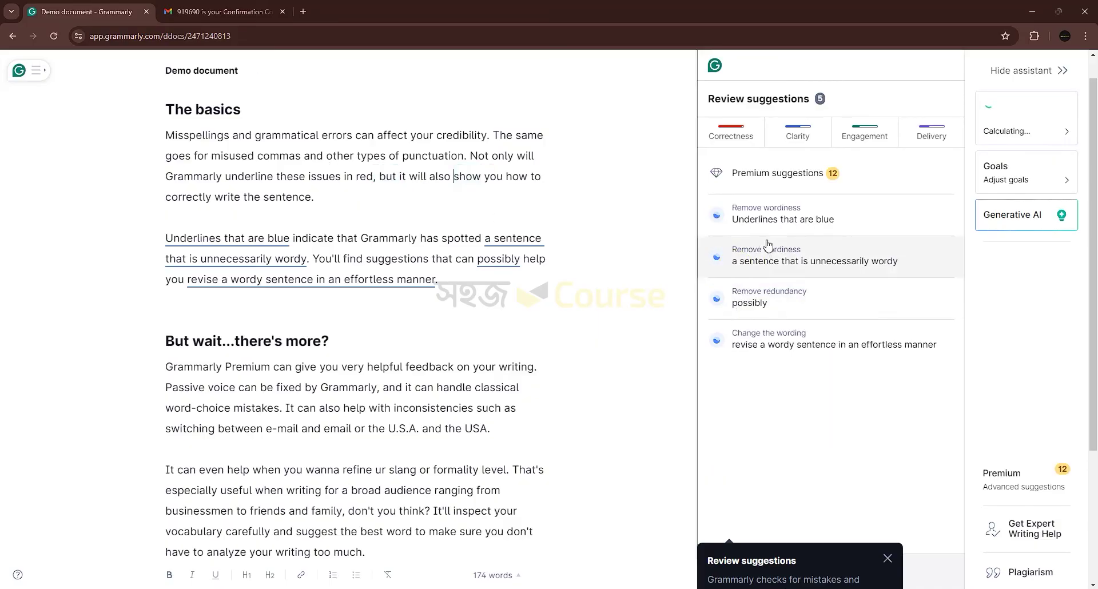
Accept the clarity suggestions in the second paragraph: "Blue underlines", "an unnecessarily wordy sentence", removing "possibly", and "effortlessly revise a wordy sentence"
click(744, 266)
click(760, 276)
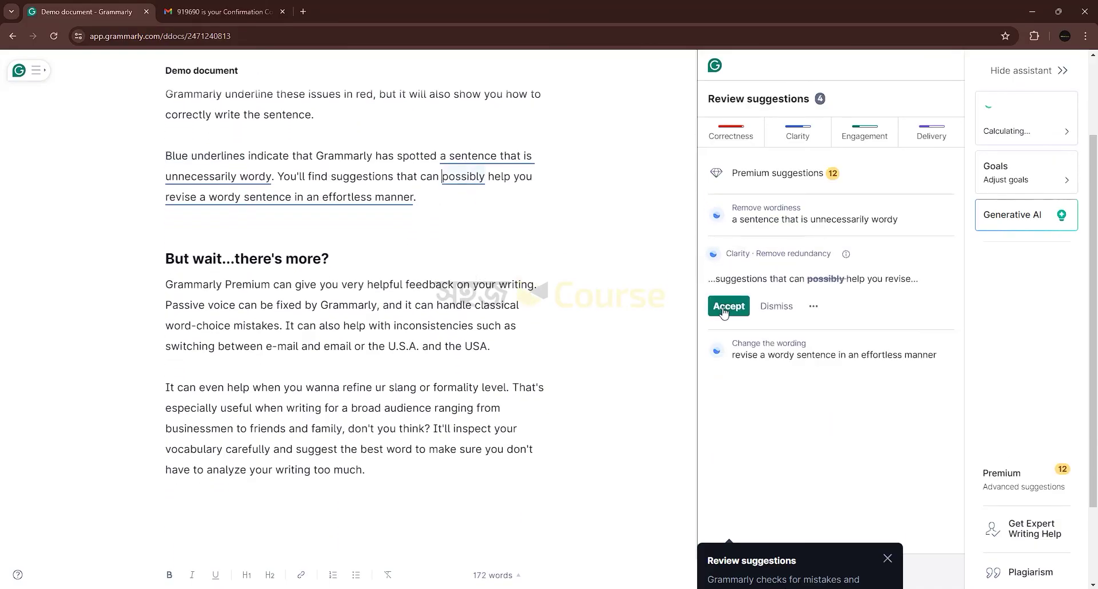
click(727, 300)
click(720, 229)
click(721, 280)
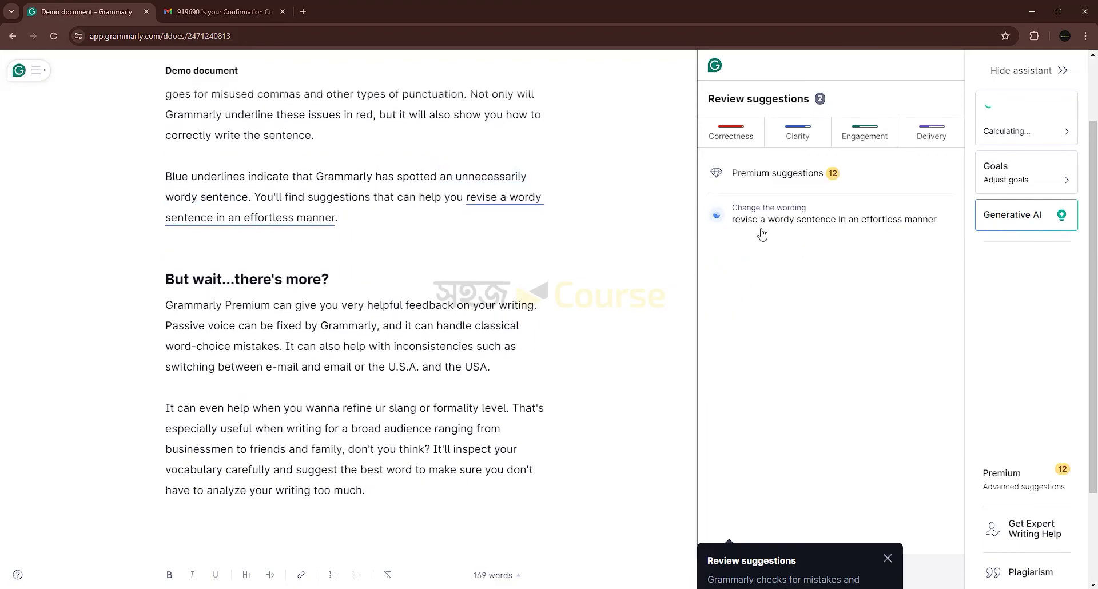
click(737, 221)
click(726, 275)
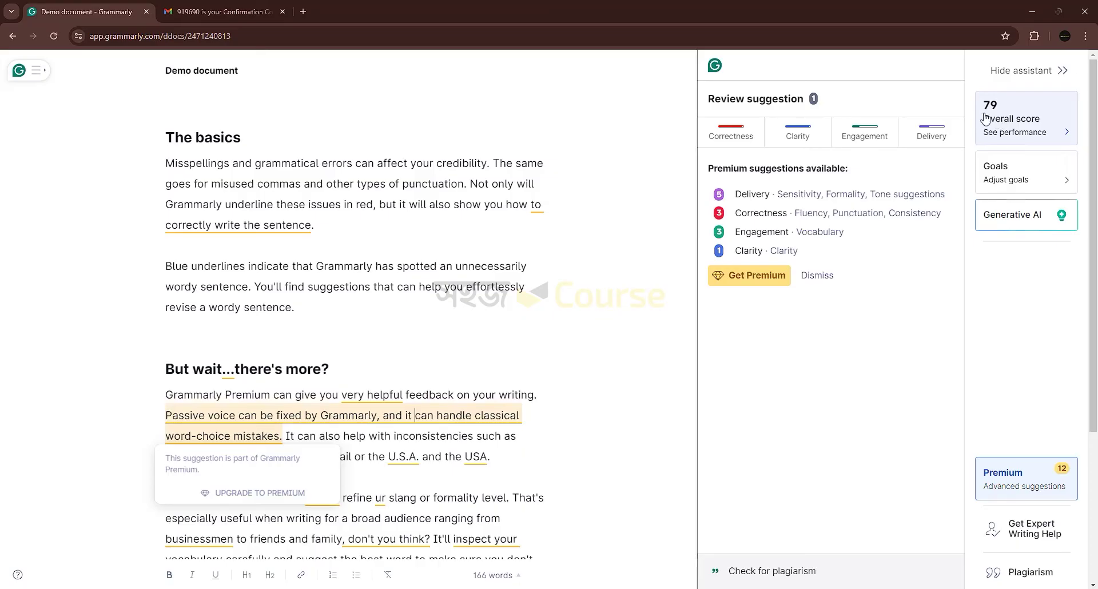
Examine the document's performance report, including the overall score, reading time, readability score and vocabulary metrics, and close it
click(1016, 132)
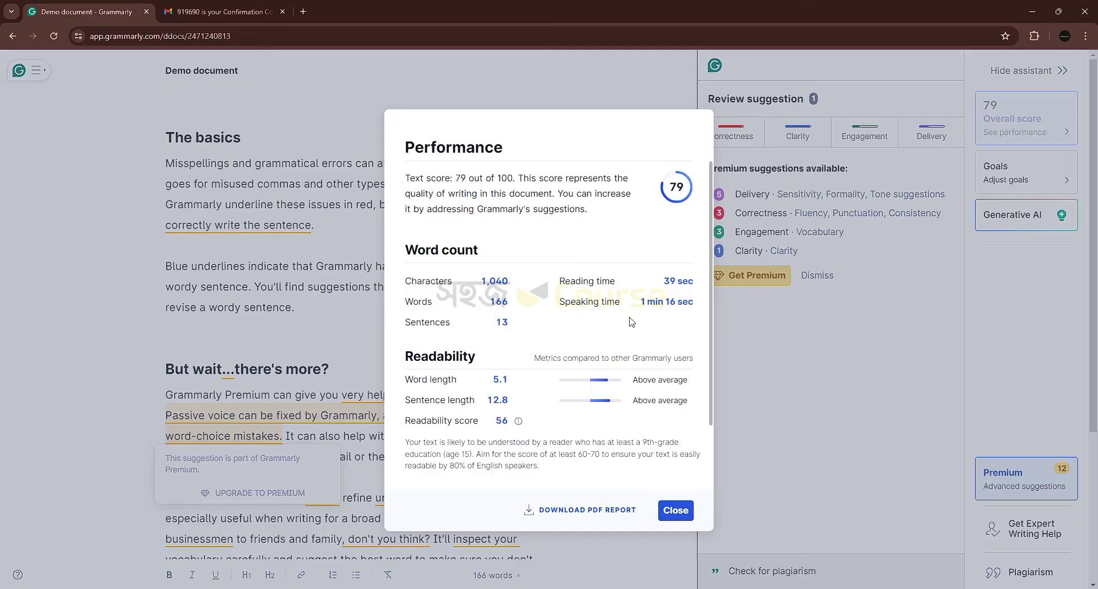
drag(661, 281, 694, 281)
scroll(629, 331, down, 2)
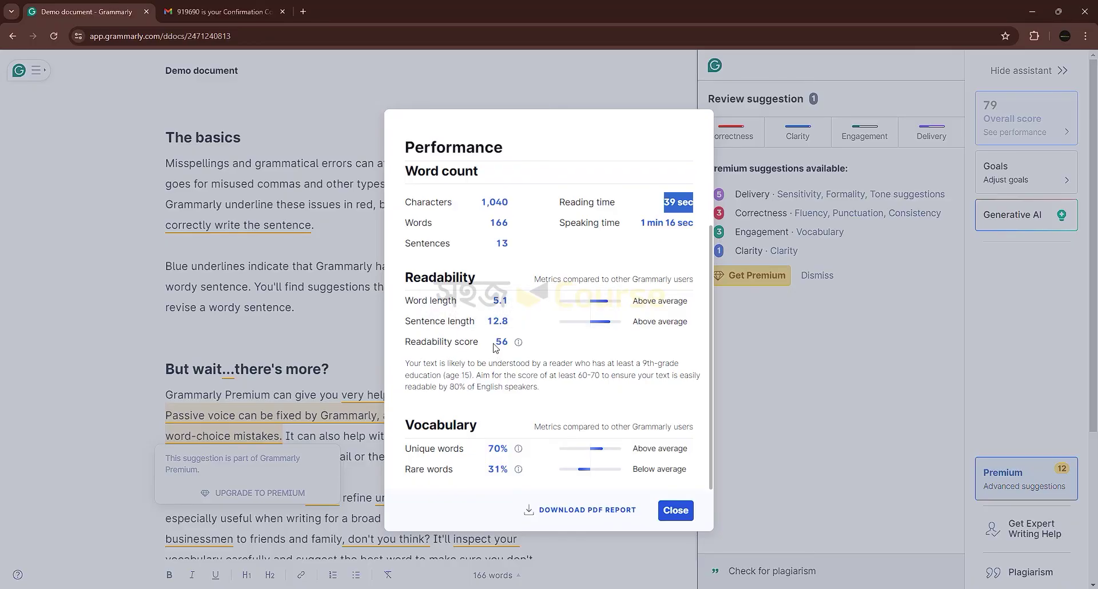
drag(493, 345, 508, 345)
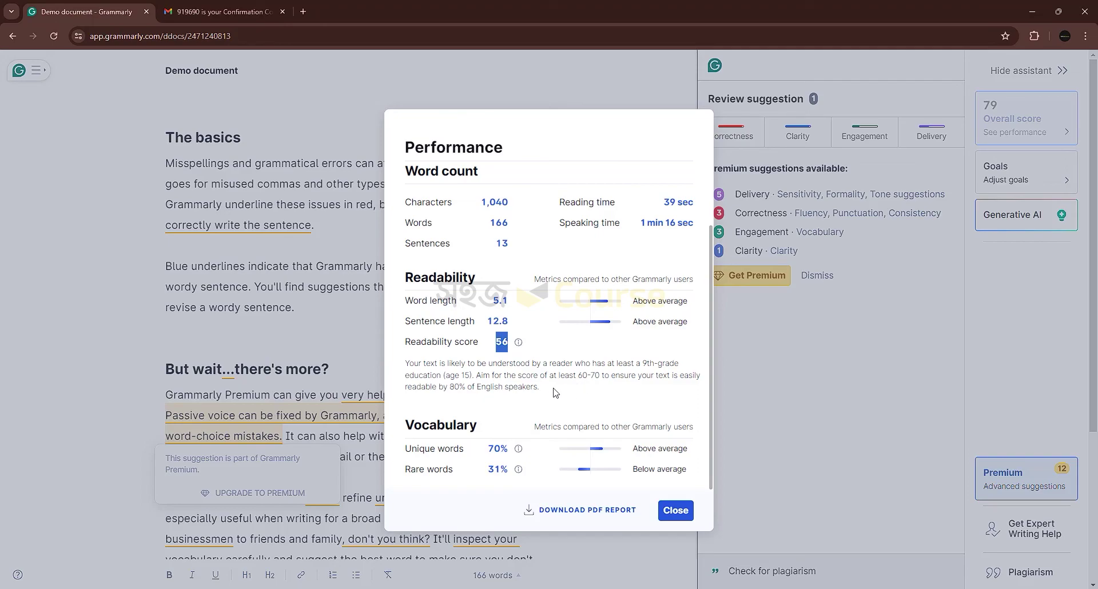
click(579, 376)
drag(490, 348, 511, 348)
drag(602, 379, 560, 376)
click(524, 388)
click(667, 510)
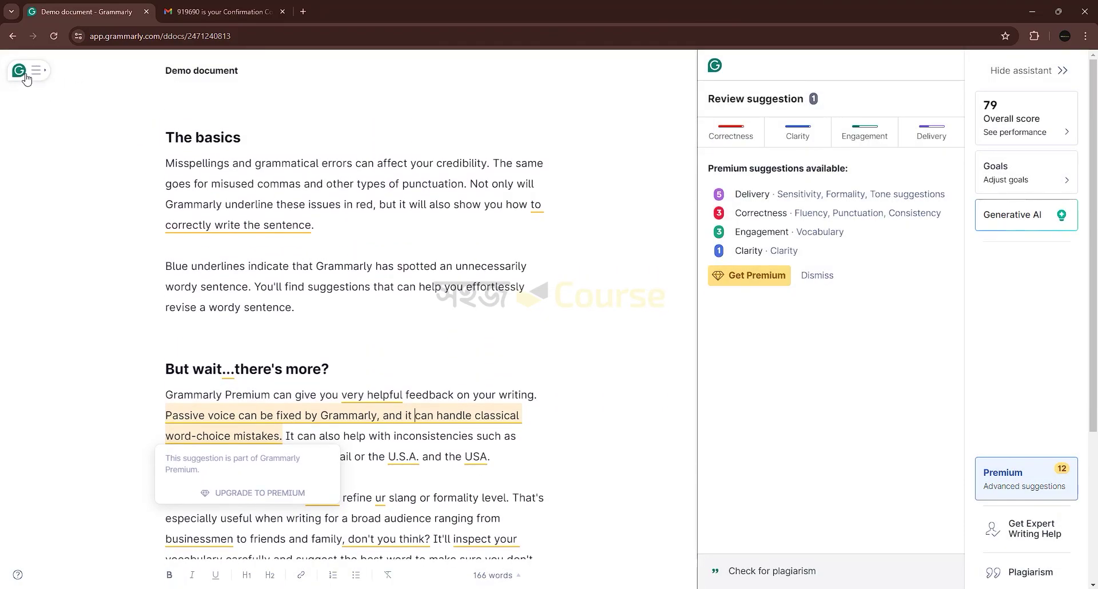
Create a new document from the documents page, title it "Shohoz Course Test" and enter a short sentence introducing a person by name
click(25, 73)
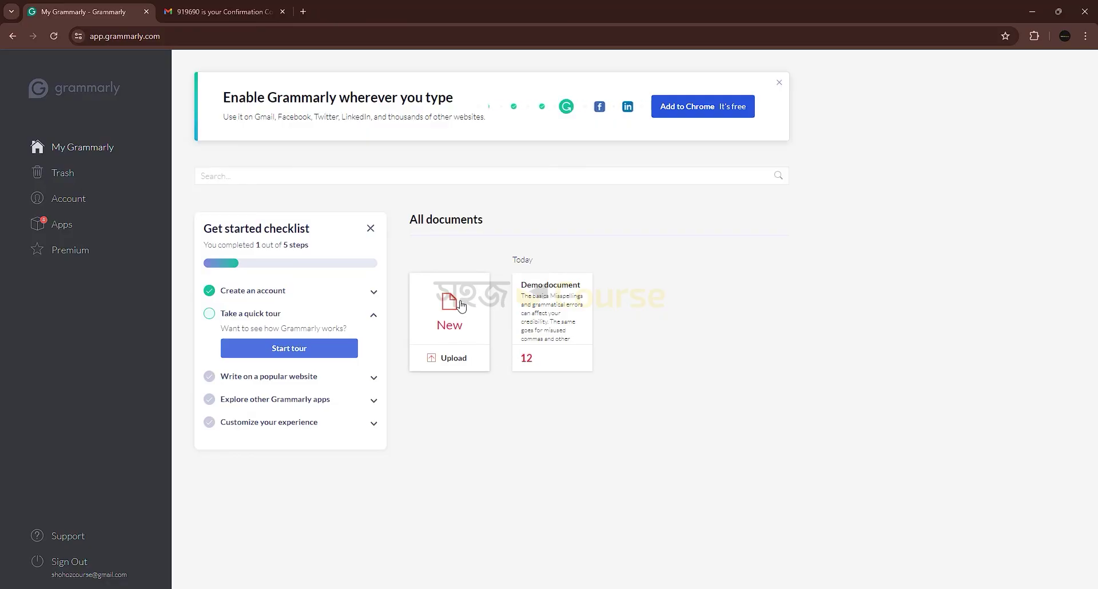
click(450, 320)
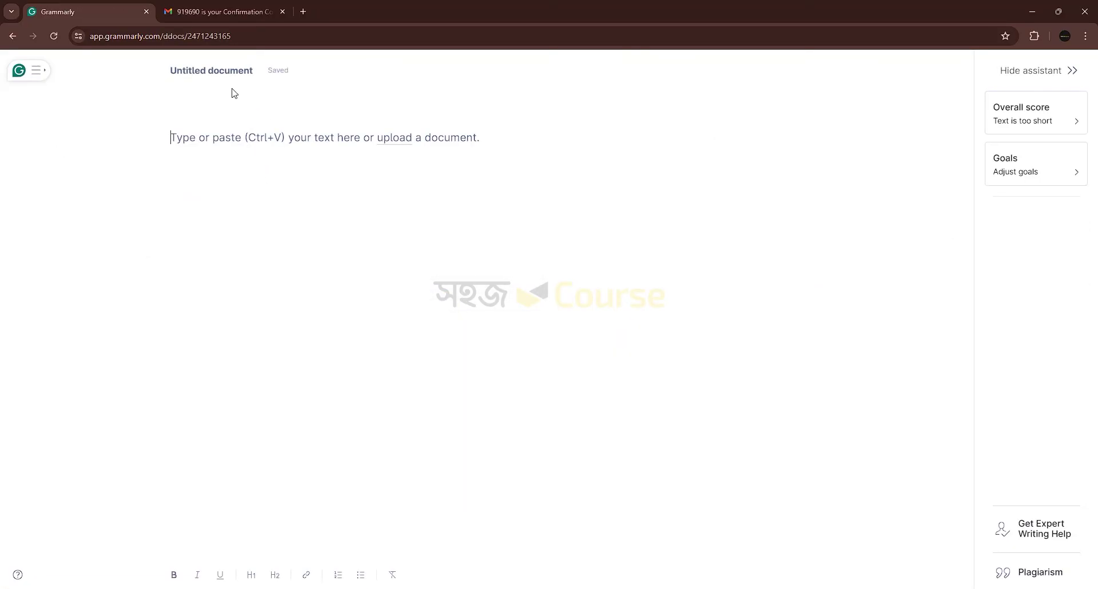
click(218, 74)
text(Shoh)
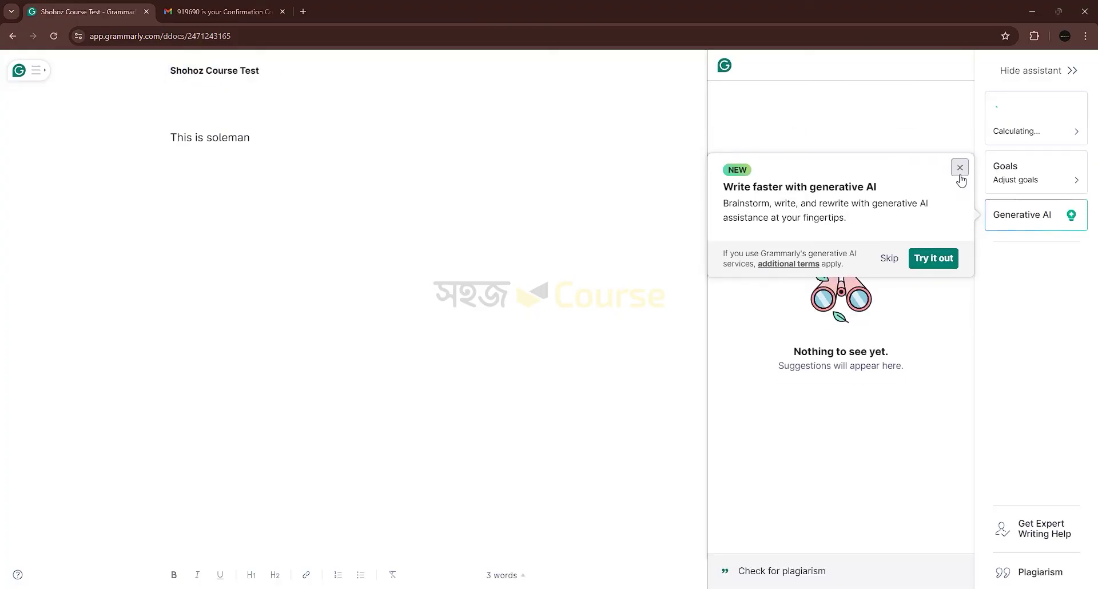
Dismiss the generative AI offer and the Review suggestions tip to reveal the spelling suggestion
click(959, 157)
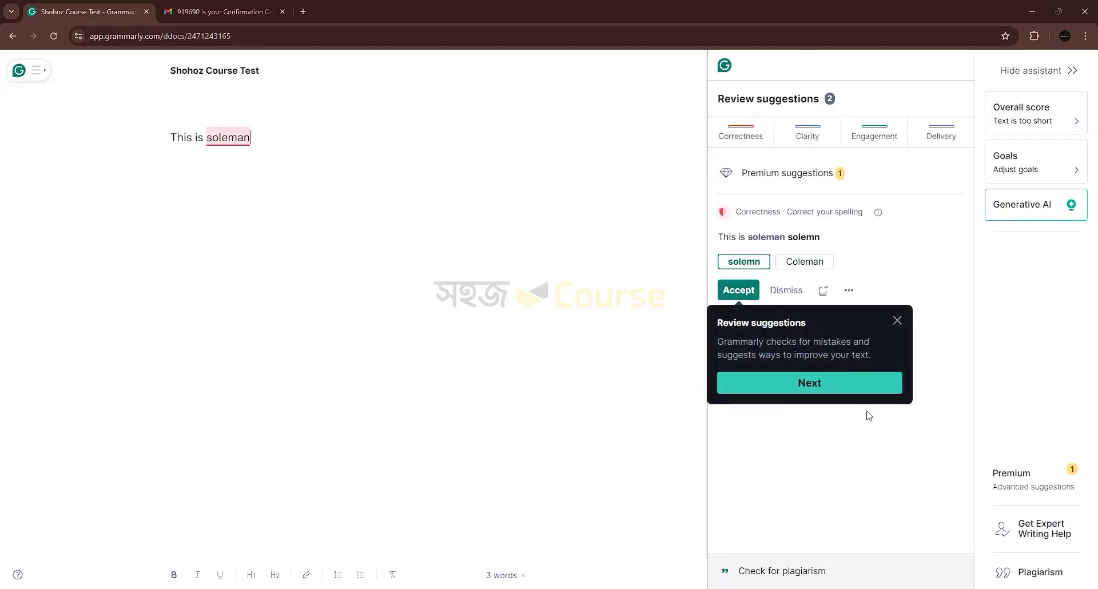
click(897, 320)
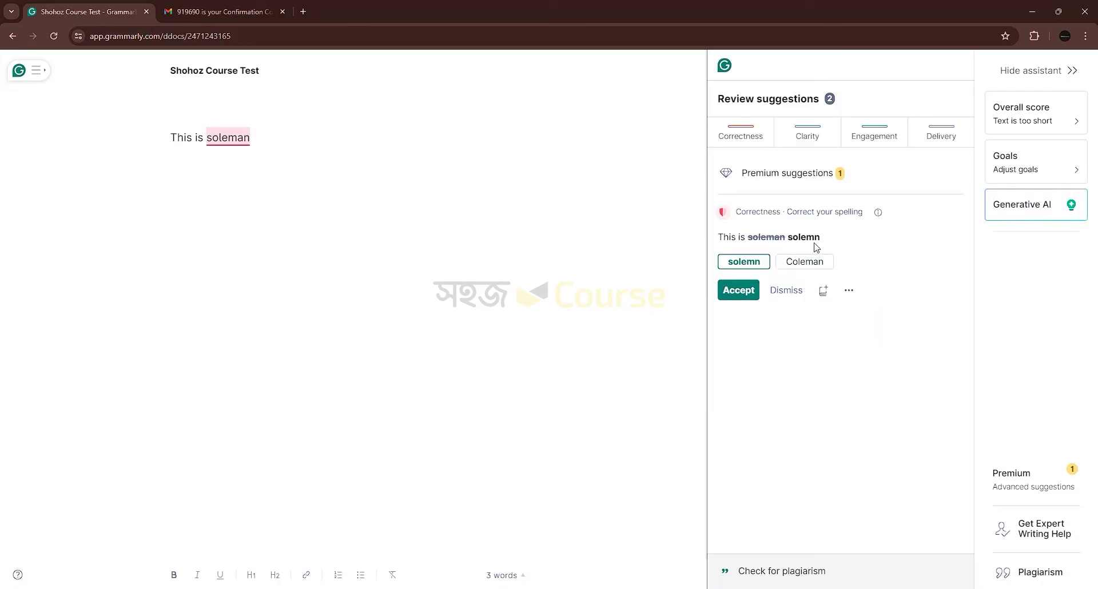